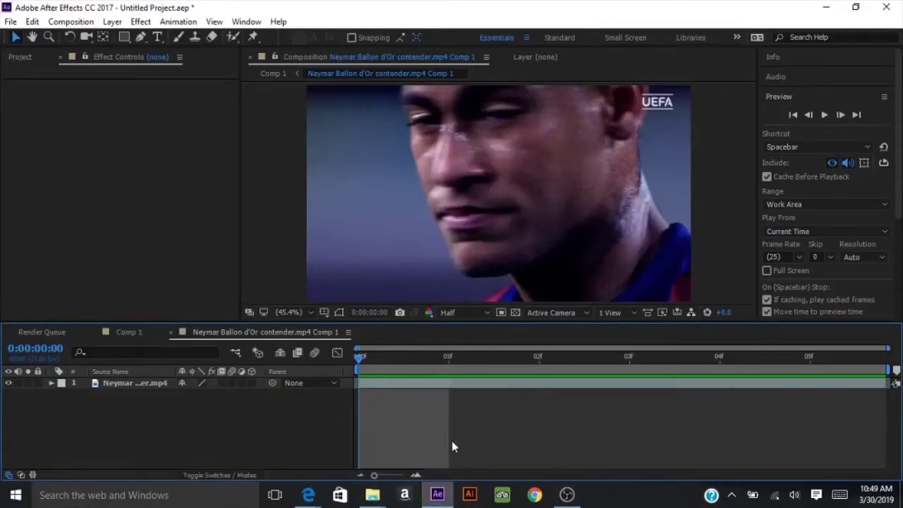
Add a white 1280 × 720 px solid above the footage layer and hide it.
left_click(376, 386)
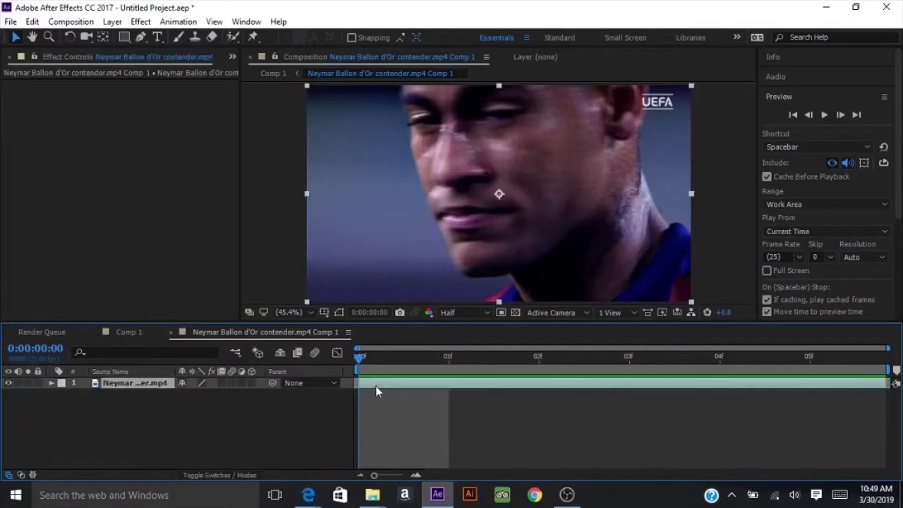
right_click(376, 388)
mouse_move(372, 309)
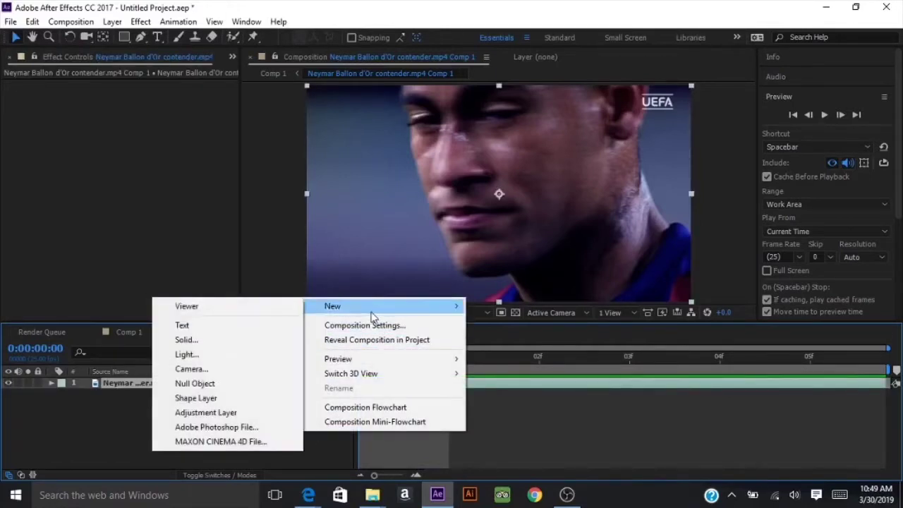
left_click(202, 340)
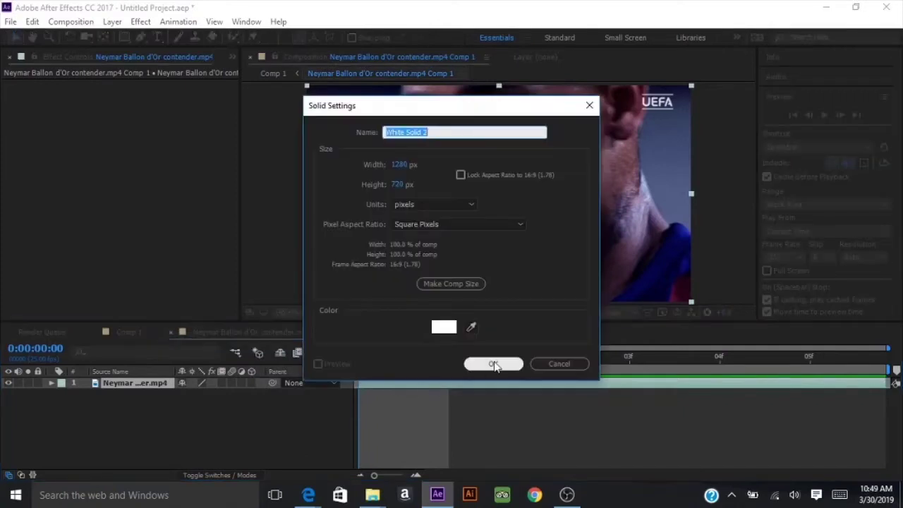
left_click(494, 364)
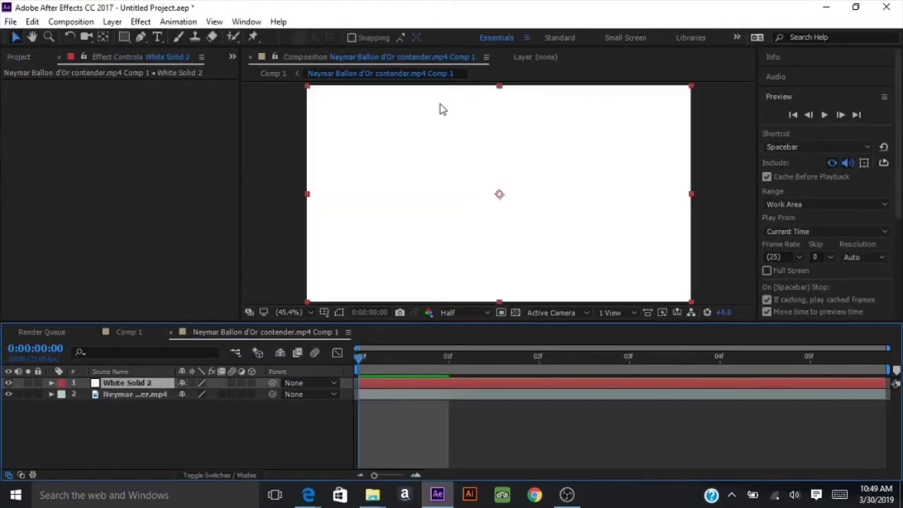
left_click(8, 383)
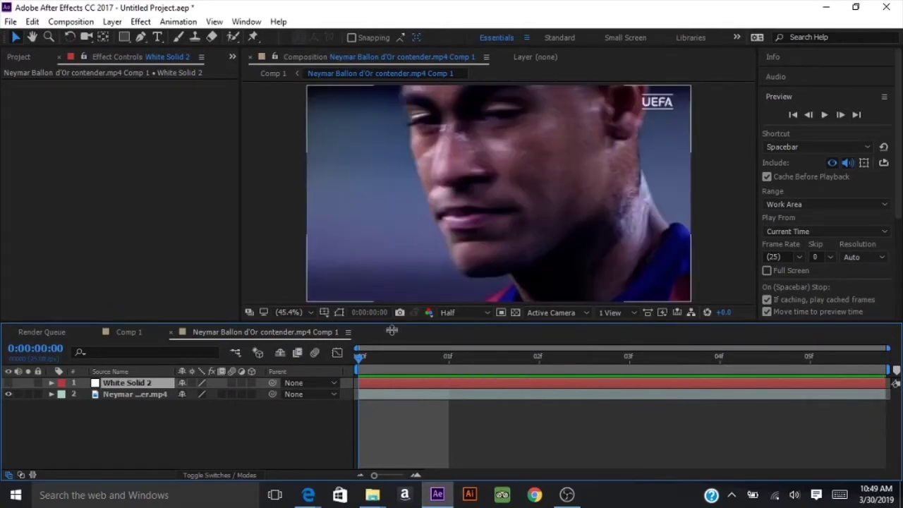
Draw closed Pen tool masks on the hidden white solid around each of the player's eyes at frame 0.
left_click(140, 37)
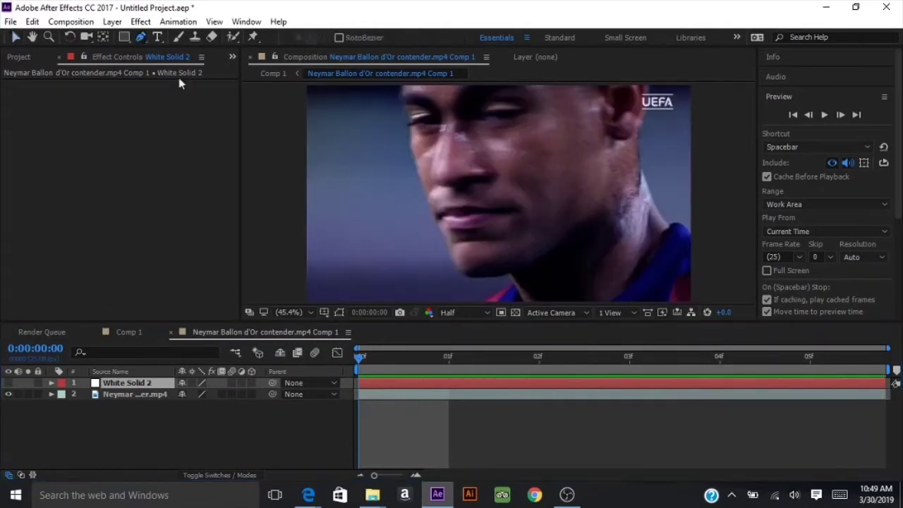
left_click(479, 120)
scroll(480, 120, "up", 5)
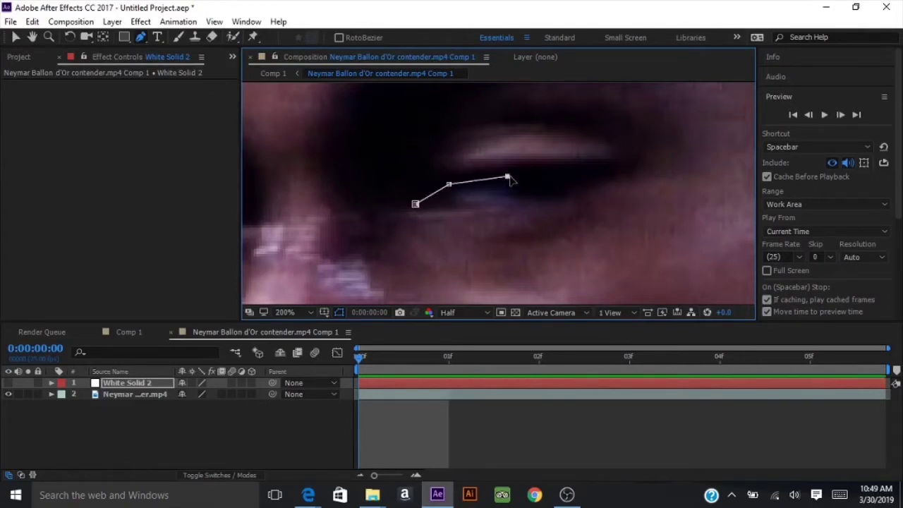
key("ctrl+z")
left_click(537, 179)
left_click_drag(593, 179, 603, 176)
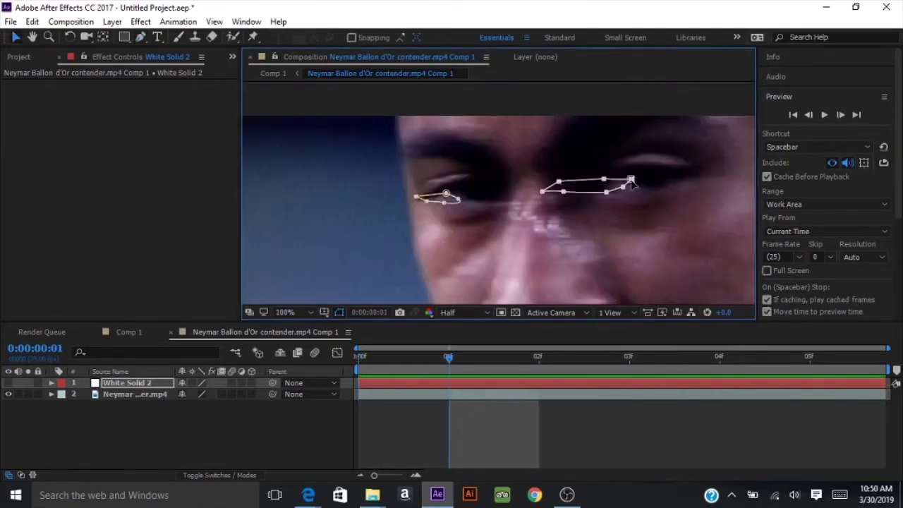
Keyframe both mask paths at frame 0 and reshape the masks to fit the eyes at frame 1.
left_click_drag(633, 183, 689, 177)
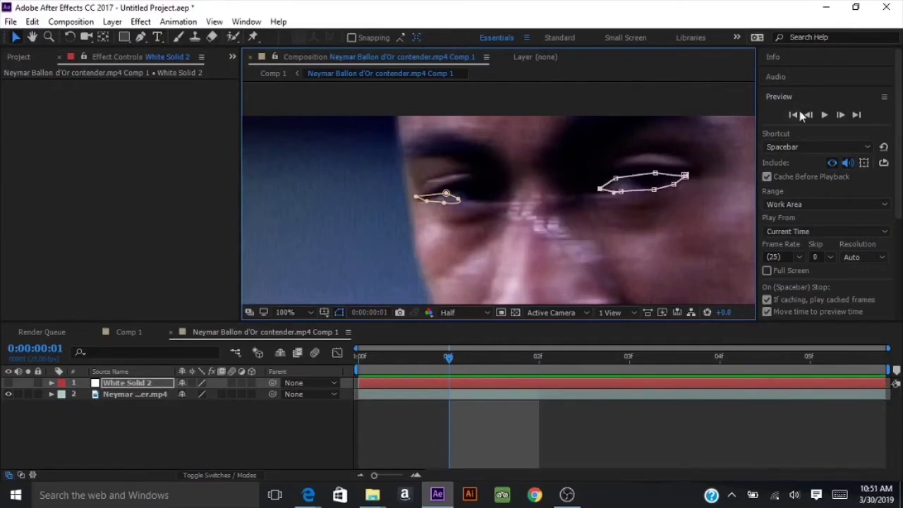
left_click(807, 115)
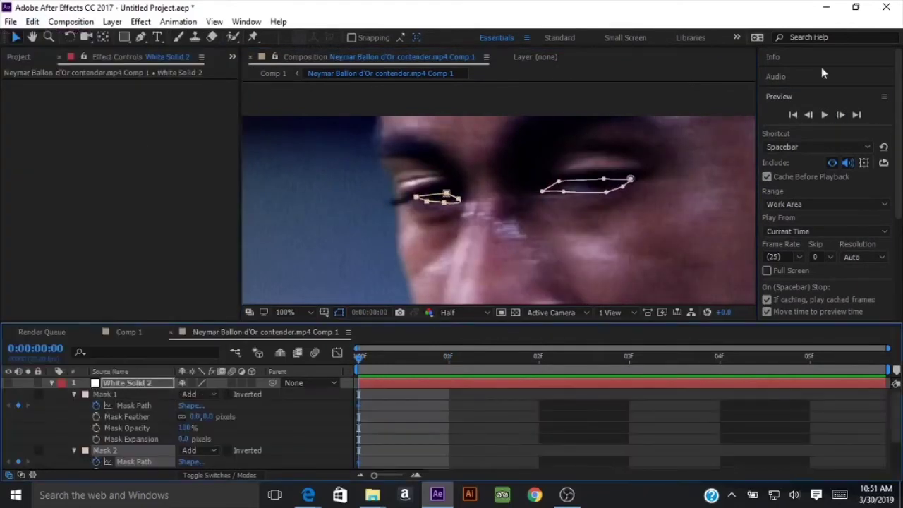
left_click(840, 115)
left_click_drag(613, 186, 669, 185)
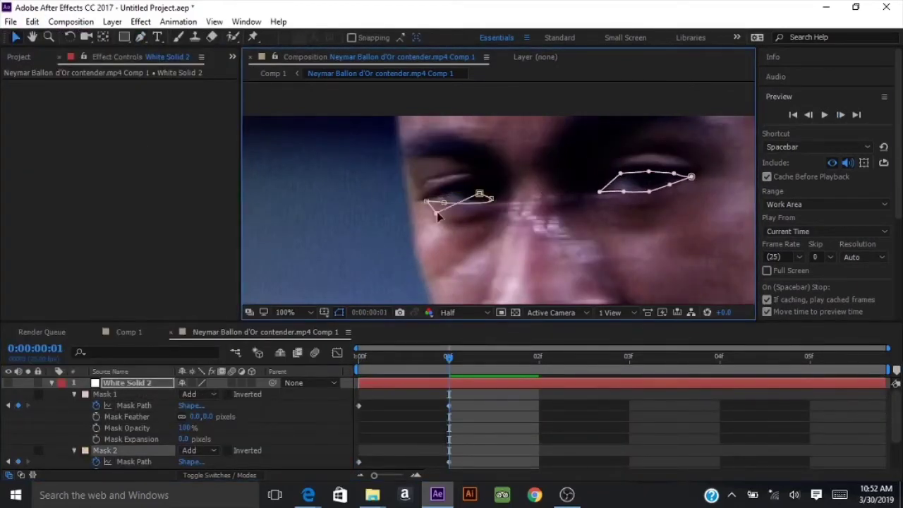
left_click_drag(437, 213, 487, 196)
Advance to frame 2 and adjust the Mask 1 points to follow the eye nearer the ear.
left_click(841, 115)
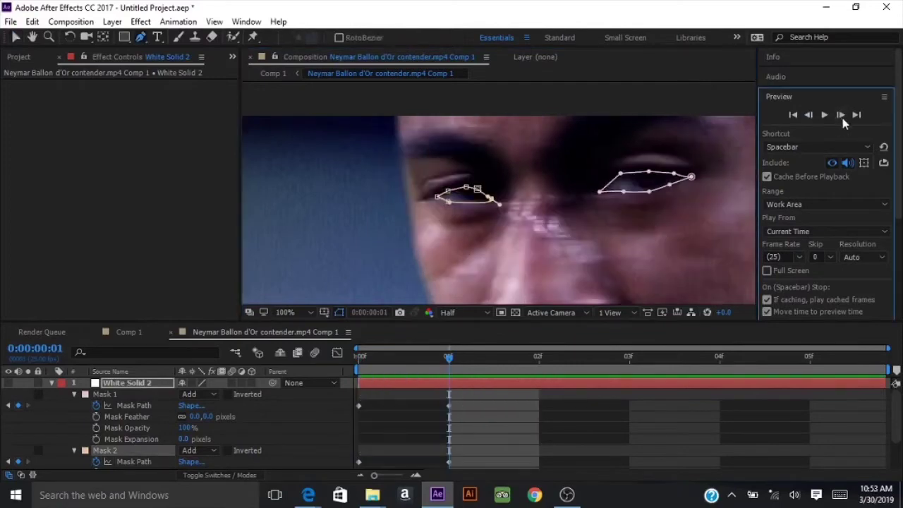
key("v")
left_click_drag(673, 174, 716, 190)
left_click_drag(643, 209, 637, 192)
left_click_drag(664, 190, 653, 178)
left_click_drag(704, 189, 699, 167)
left_click_drag(733, 193, 697, 188)
left_click_drag(692, 208, 673, 194)
left_click_drag(666, 208, 654, 193)
Reshape Mask 2 around the other eye at frame 2 and compare the fit with the neighbouring frame.
left_click_drag(491, 199, 533, 198)
left_click_drag(478, 189, 508, 182)
key("g")
left_click_drag(466, 186, 541, 202)
left_click(808, 115)
left_click(840, 115)
Make the white solid visible, fit the frame in the viewer and set Mask 1's feather to 14 pixels.
left_click(9, 383)
key("shift+slash")
left_click_drag(194, 416, 201, 415)
scroll(187, 441, "down", 1)
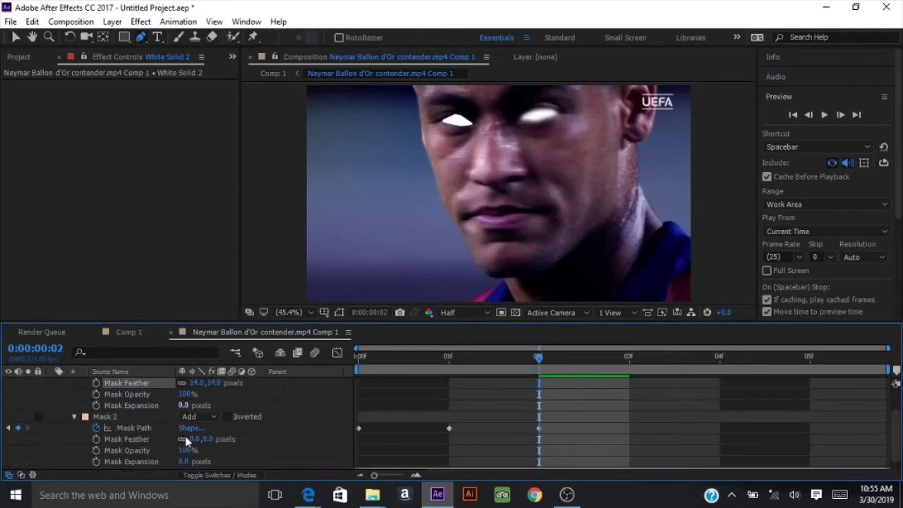
Set Mask 2's feather to 8 pixels and its expansion to 2 pixels.
mouse_move(193, 439)
left_mouse_down()
mouse_move(205, 439)
mouse_move(197, 441)
left_mouse_up()
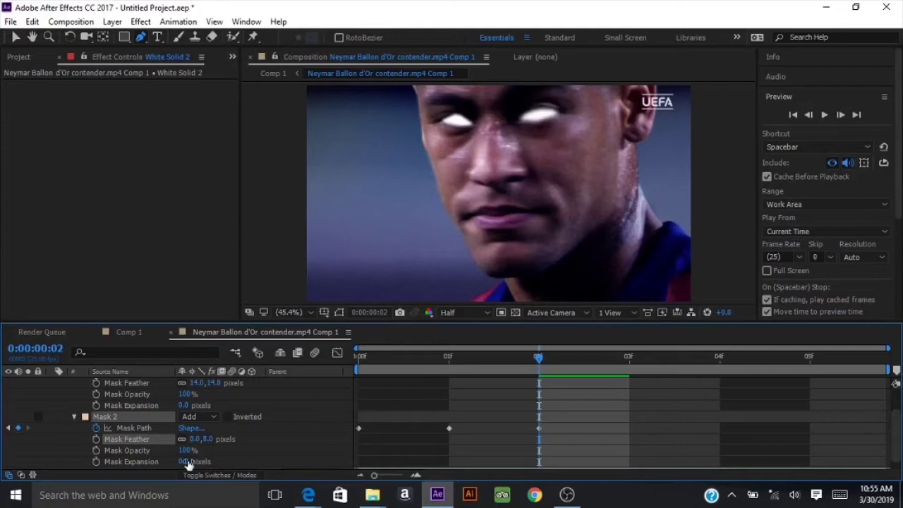
left_click_drag(188, 462, 190, 462)
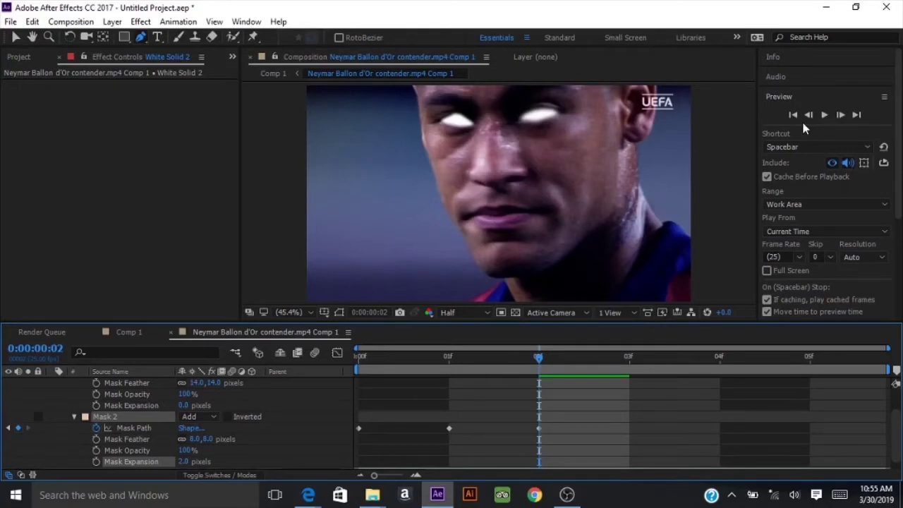
left_click(492, 355)
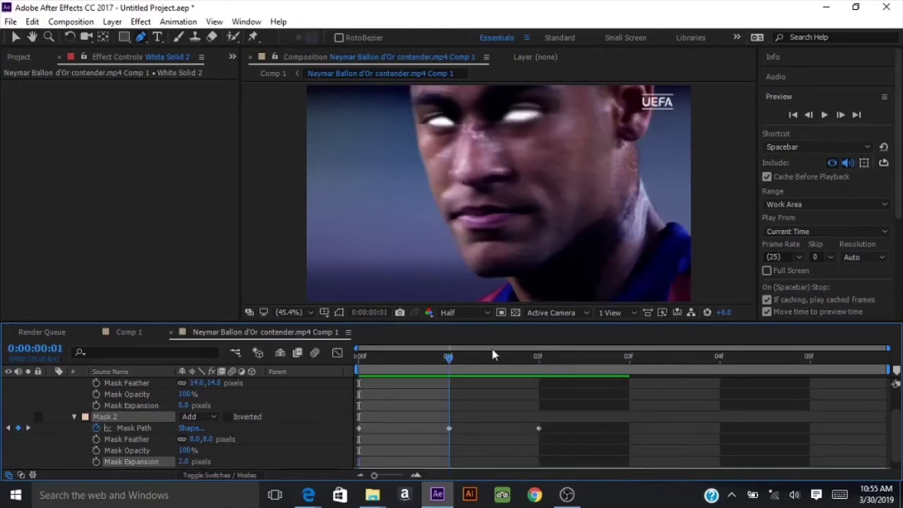
key("alt+bracketleft")
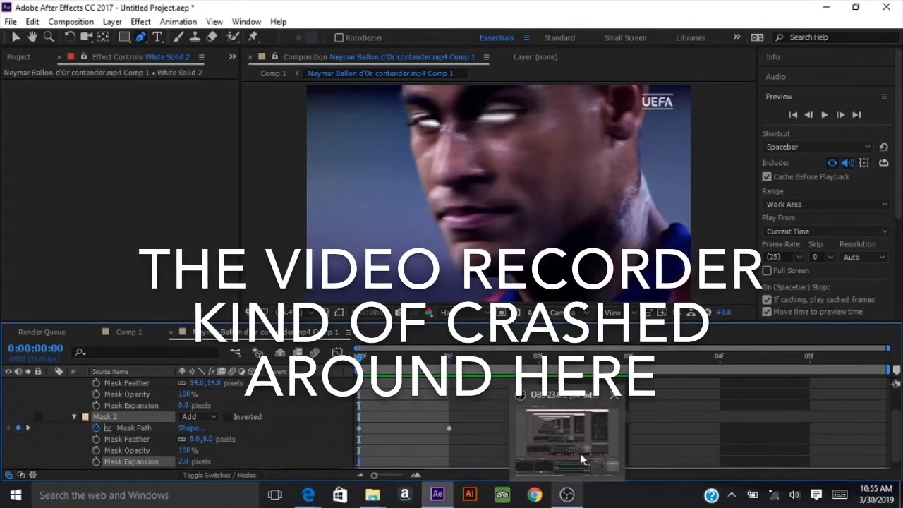
left_click(581, 455)
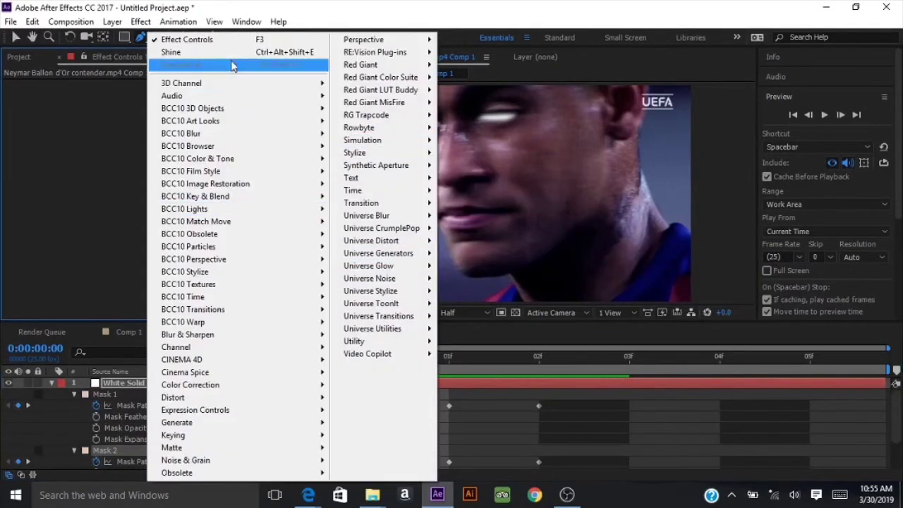
Apply Shine to the white solid, solo the layer and place the source point between the eyes at about 551.9, 113.4.
left_click(234, 52)
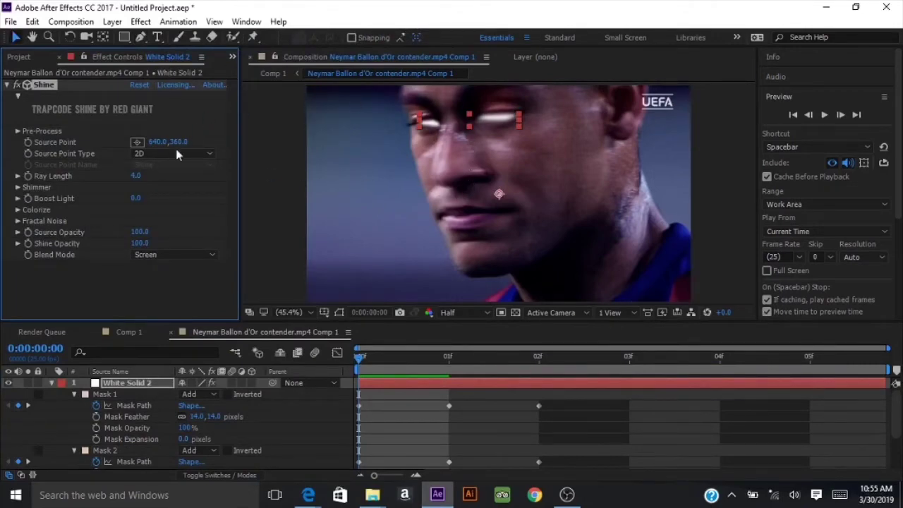
left_click(27, 383)
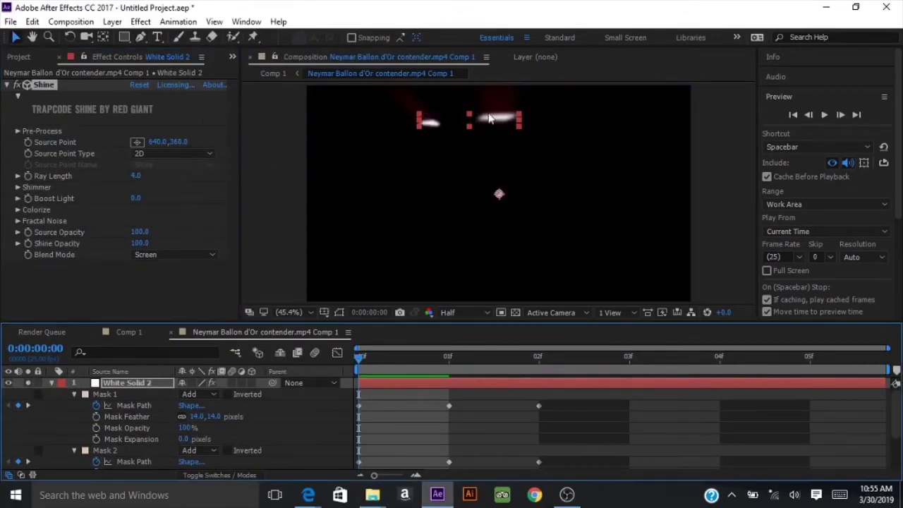
left_click(38, 87)
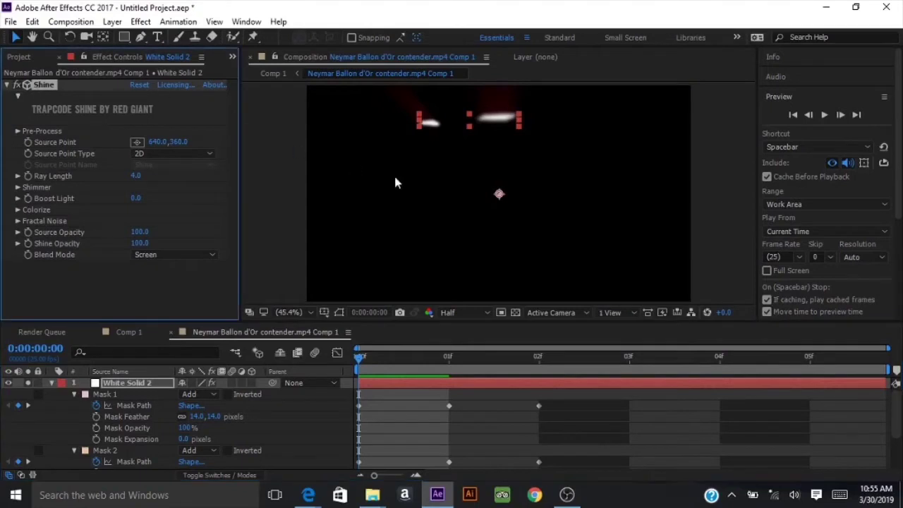
left_click_drag(499, 196, 498, 189)
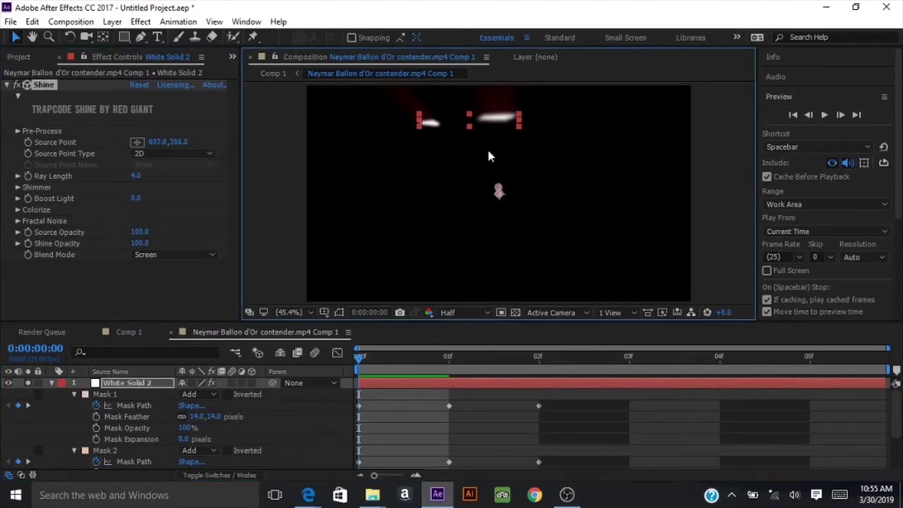
mouse_move(488, 157)
left_mouse_down()
mouse_move(465, 125)
mouse_move(474, 122)
left_mouse_up()
Set the midtones and shadows of Shine's 3-Color Gradient to white, previewing the rays at frame 2.
left_click(531, 362)
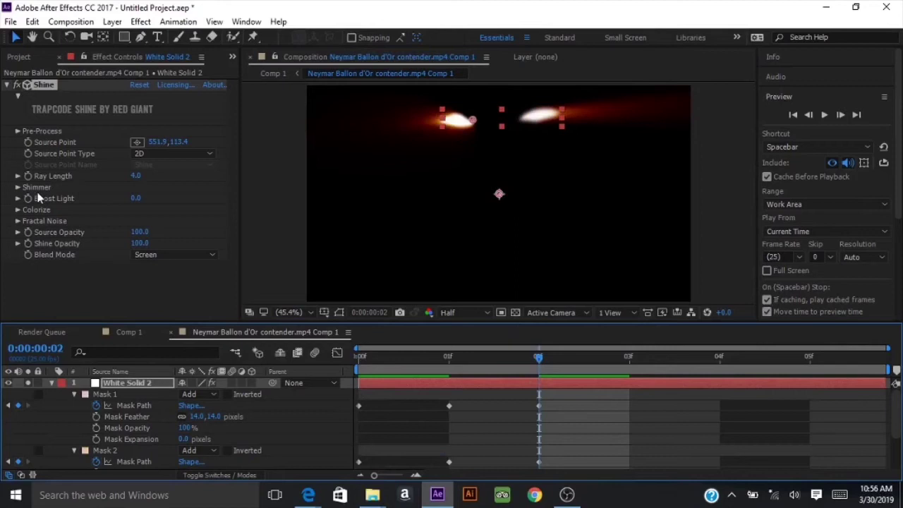
left_click(18, 210)
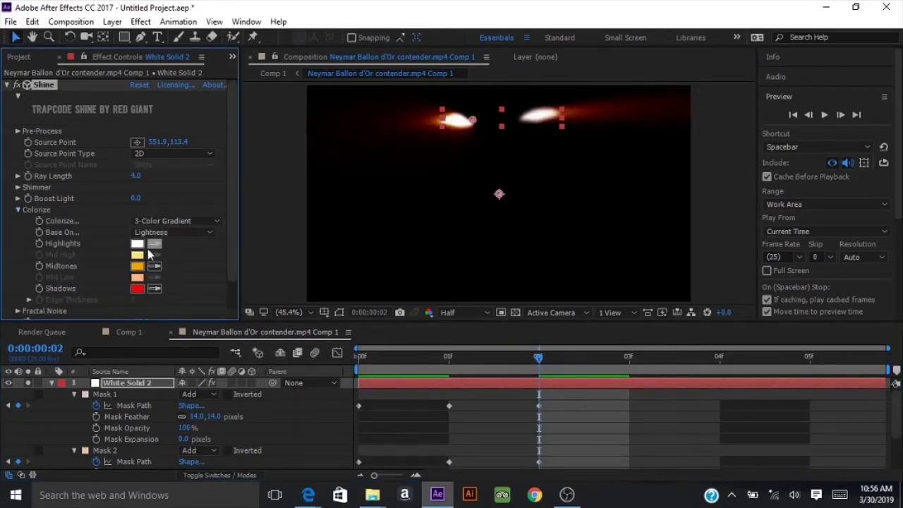
left_click(151, 266)
left_click(137, 243)
left_click(153, 289)
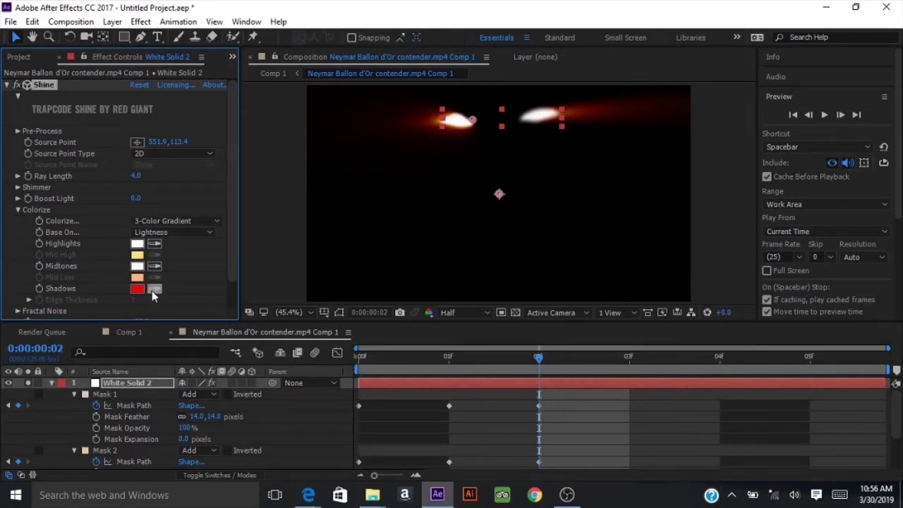
left_click(137, 245)
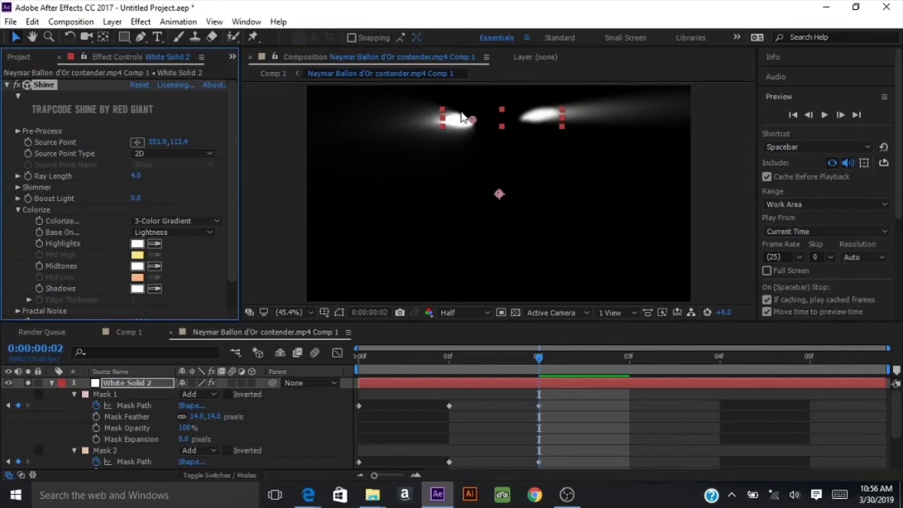
Set Shine's ray length to 13.9 and turn off solo for the white solid.
left_click_drag(134, 175, 188, 170)
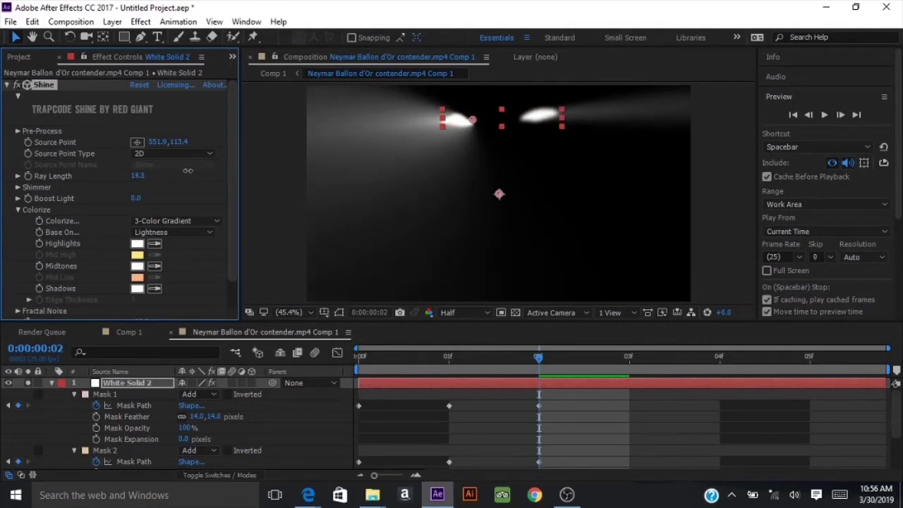
left_click(25, 386)
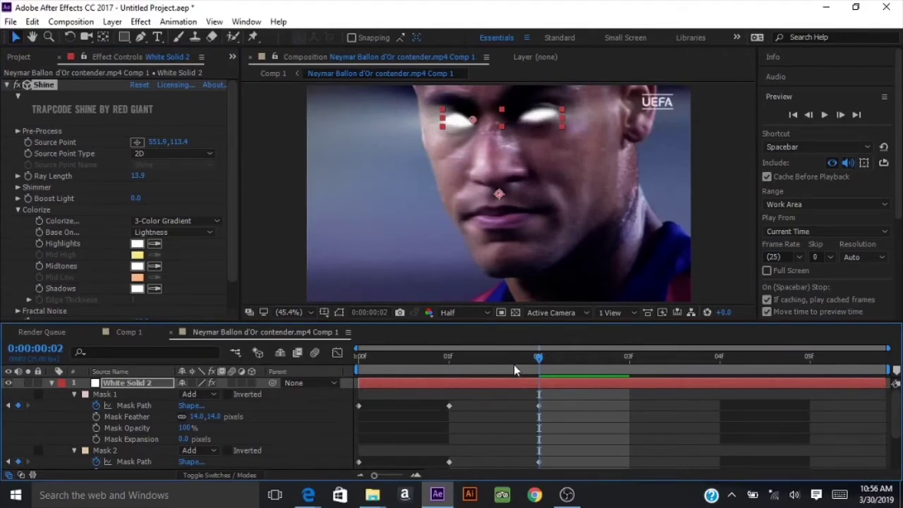
Examine the glowing eyes over the footage across frames 0 to 3.
left_click(451, 360)
left_click(370, 355)
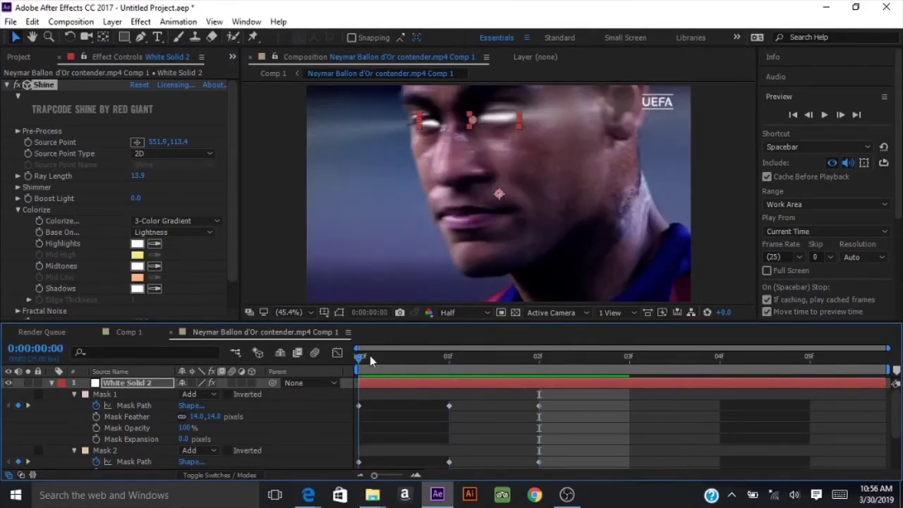
left_click(448, 356)
left_click(540, 355)
left_click(624, 356)
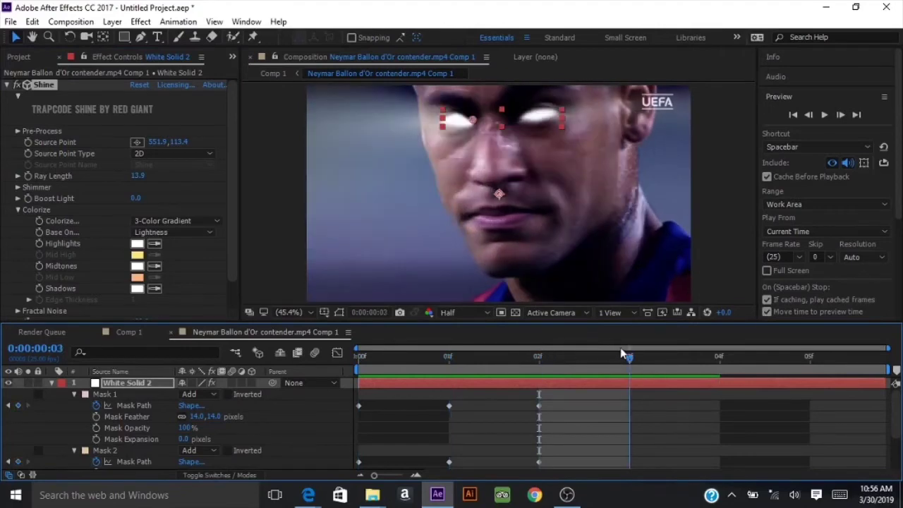
left_click(539, 356)
left_click(449, 356)
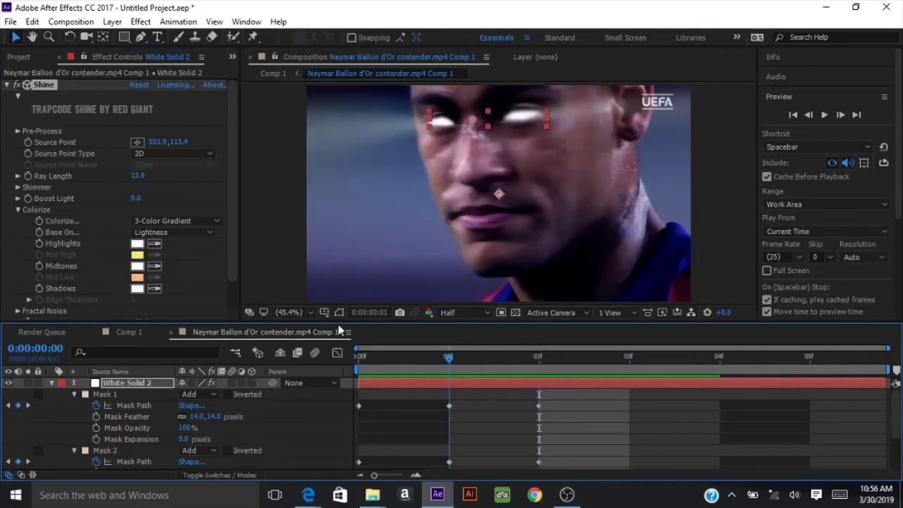
mouse_move(338, 325)
left_mouse_down()
mouse_move(276, 314)
mouse_move(539, 349)
mouse_move(326, 318)
left_mouse_up()
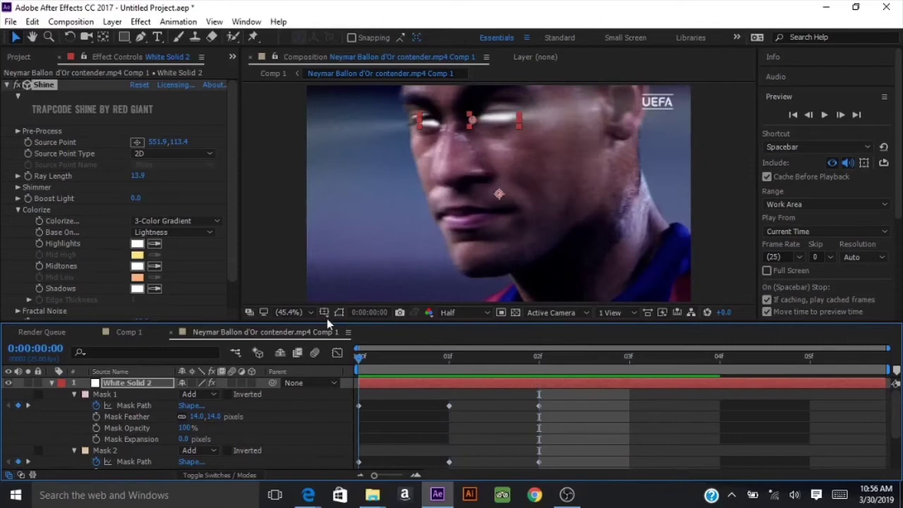
left_click_drag(35, 350, 45, 353)
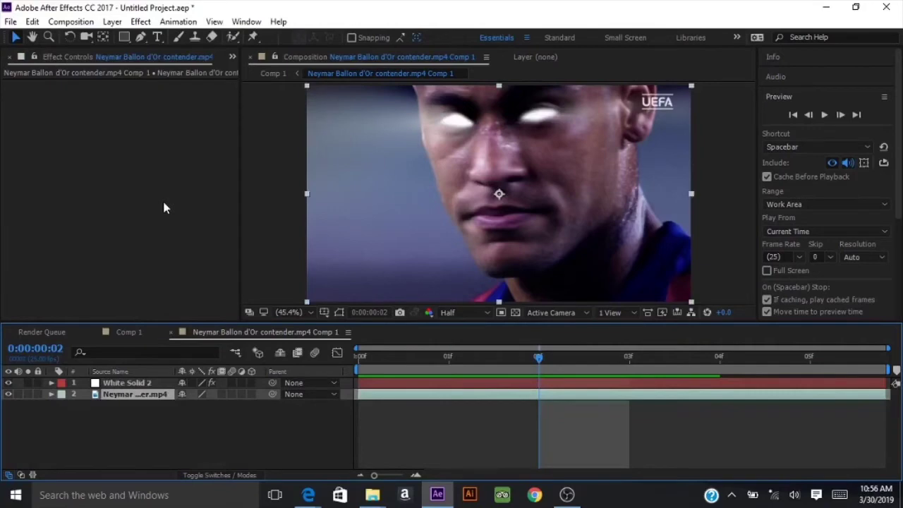
Apply the Black & White colour correction effect to the Neymar footage layer.
right_click(163, 208)
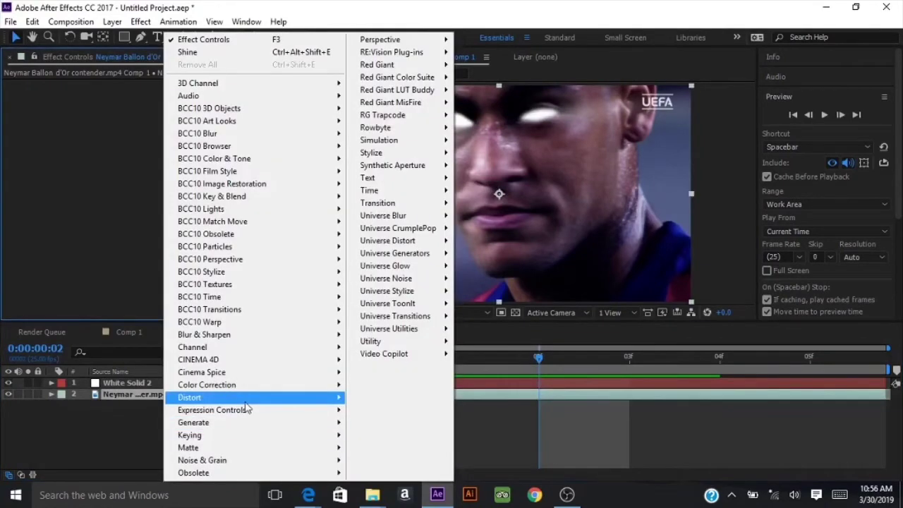
mouse_move(212, 384)
left_click(85, 67)
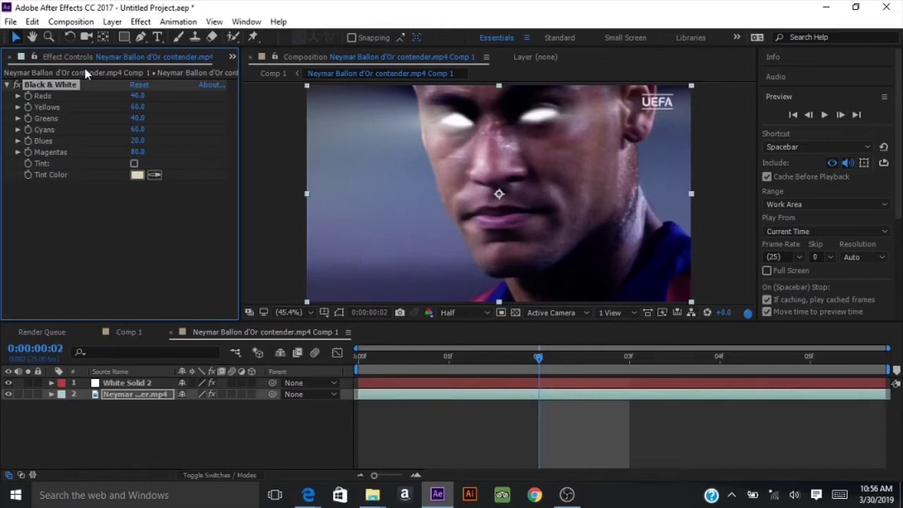
Set Shine's Boost Light to 4.8 on White Solid 2 and preview the brighter rays across the frames.
left_click(124, 383)
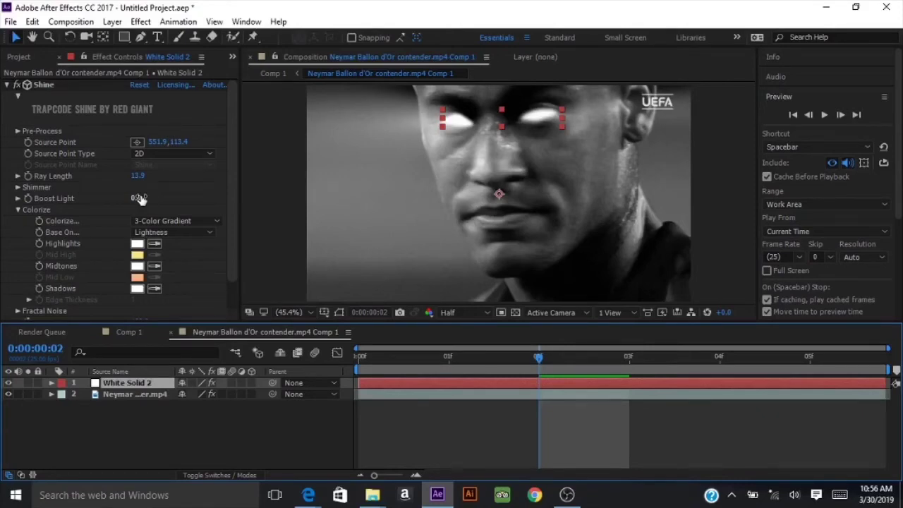
left_click(460, 356)
left_click(493, 348)
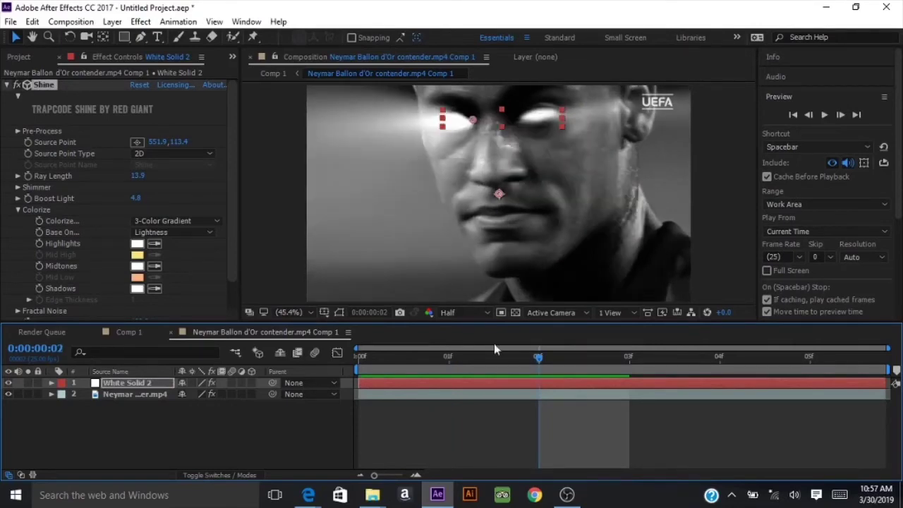
At frame 0, move Shine's source point to 345.0, 124.4 beside the outer eye corner and enable keyframing for it.
left_click(377, 347)
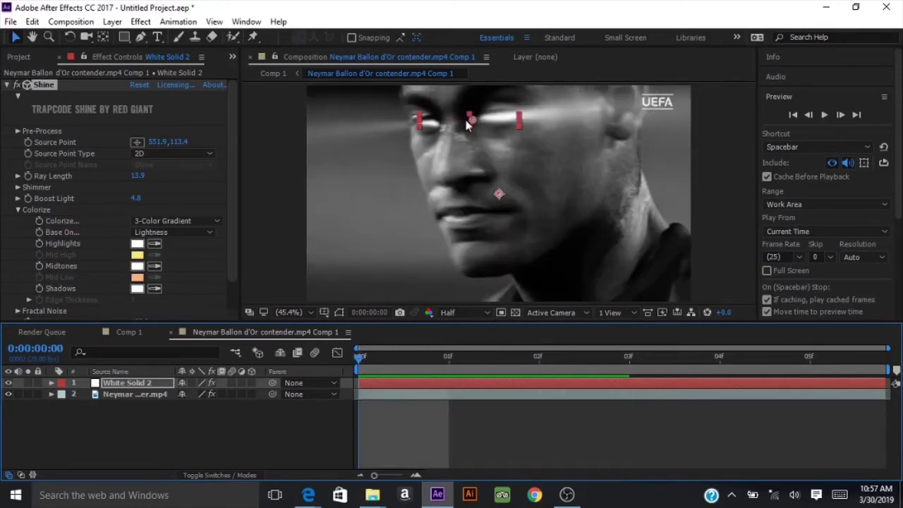
left_click_drag(465, 119, 433, 132)
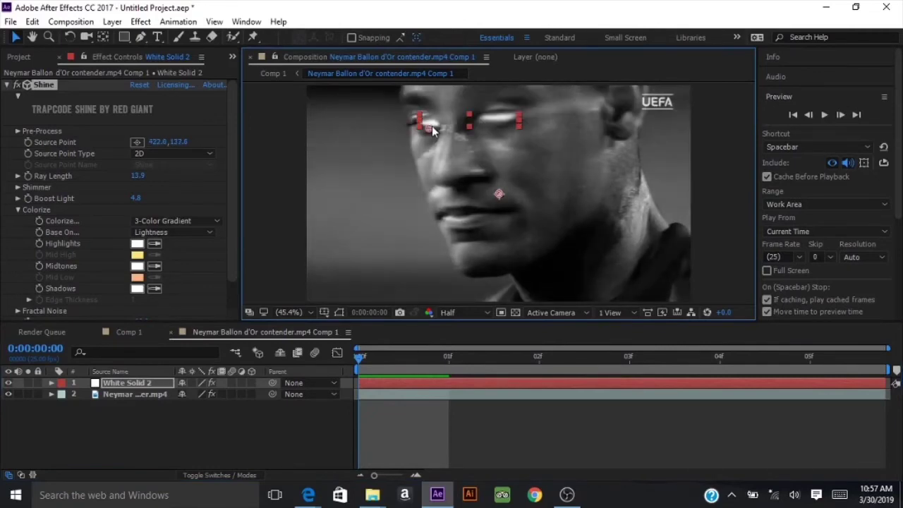
left_click_drag(432, 132, 532, 117)
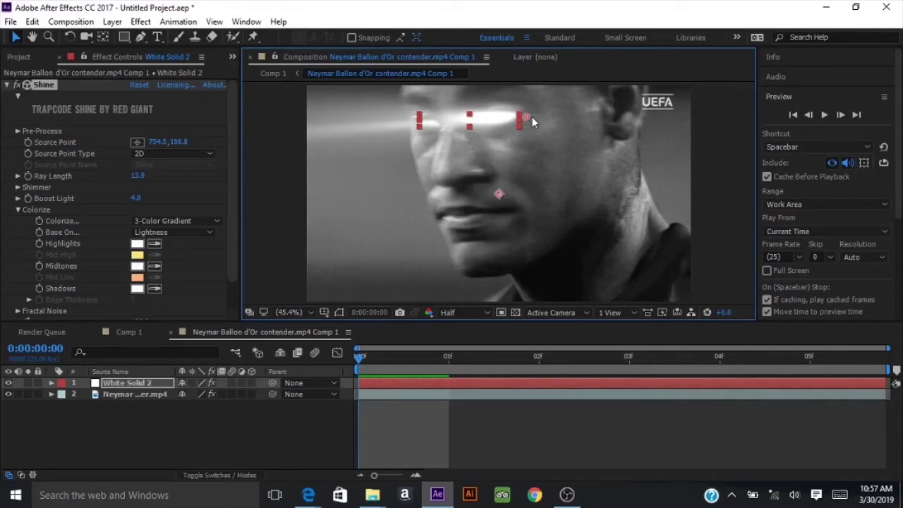
left_click_drag(531, 117, 411, 124)
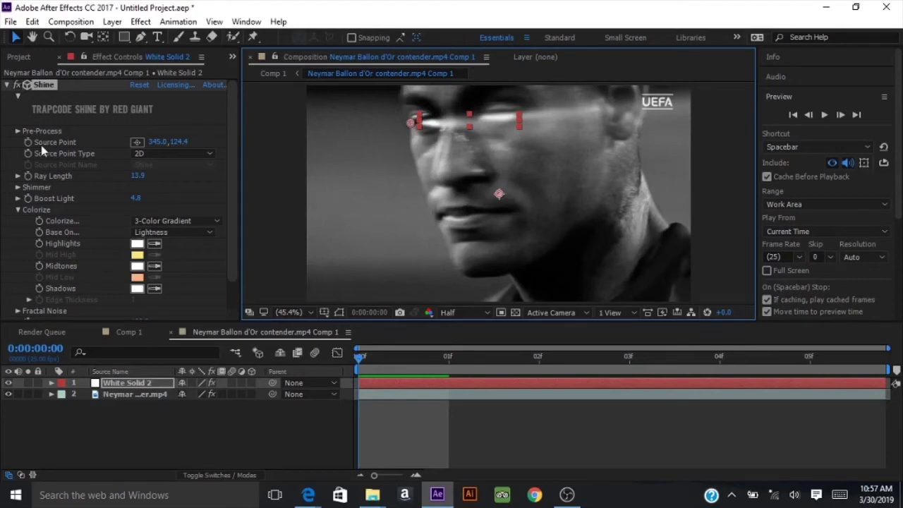
key("space")
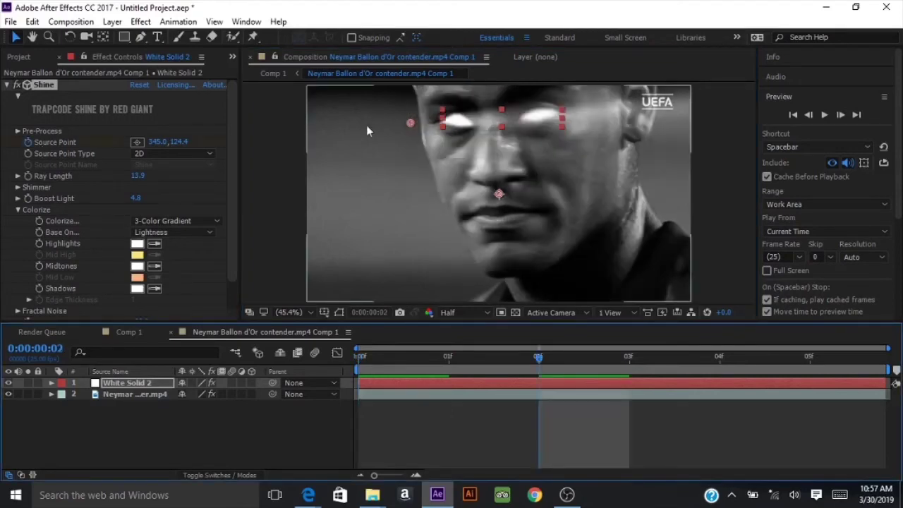
At frame 2, keyframe Shine's source point at about 825, 93.6 over the other eye and preview the moving rays.
left_click_drag(410, 123, 554, 115)
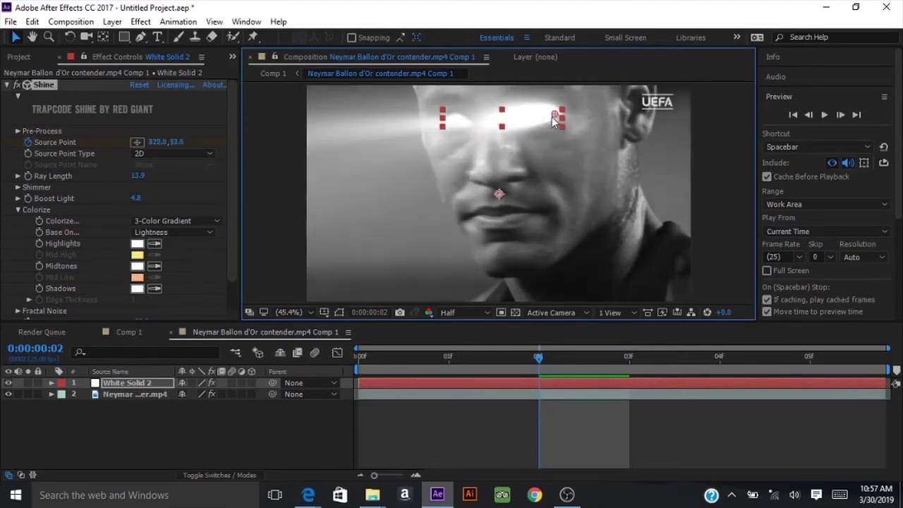
left_click(500, 366)
left_click_drag(501, 365, 509, 342)
Set Shine's Shimmer amount to 55.0 and detail to 11.8, and increase the ray length to 17.2, checking frames 0 and 2.
left_click(59, 186)
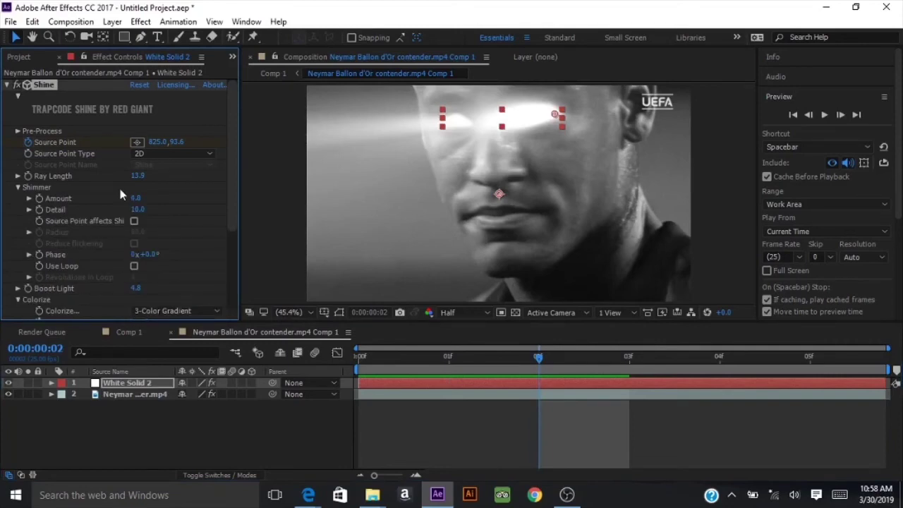
left_click(378, 364)
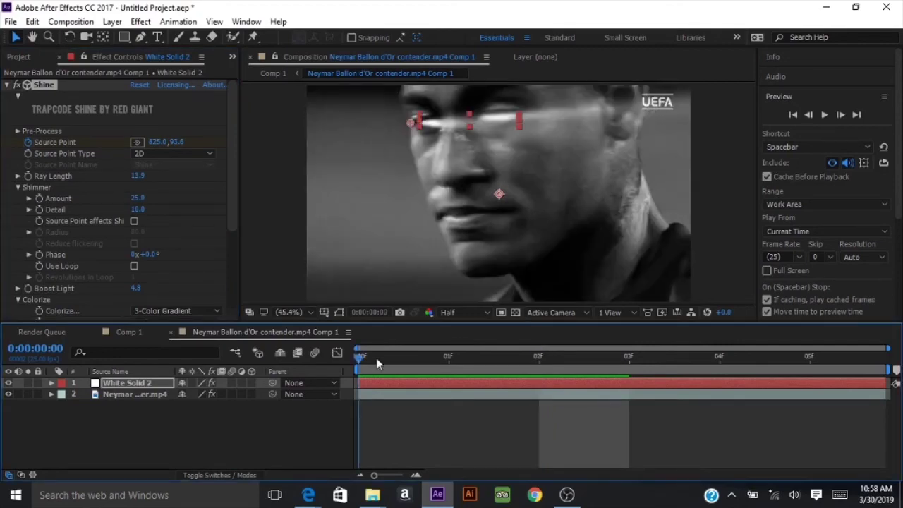
left_click(537, 355)
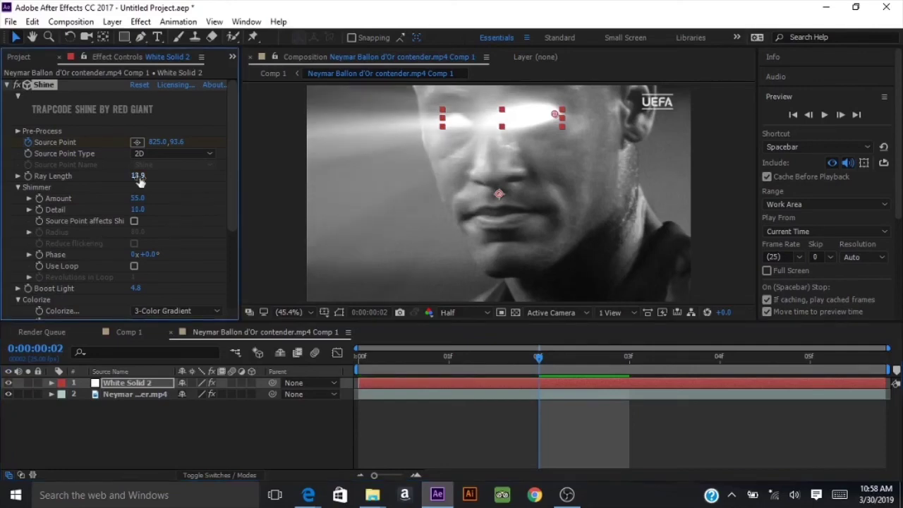
left_click_drag(140, 180, 158, 175)
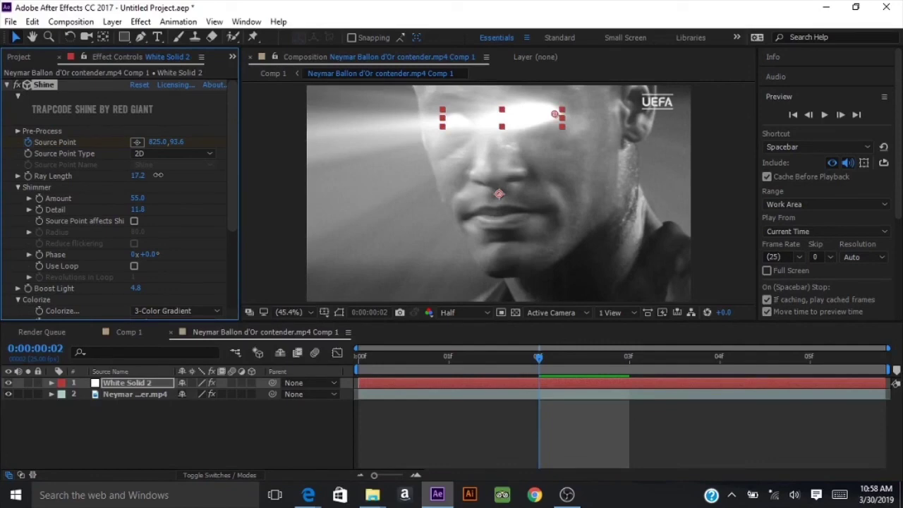